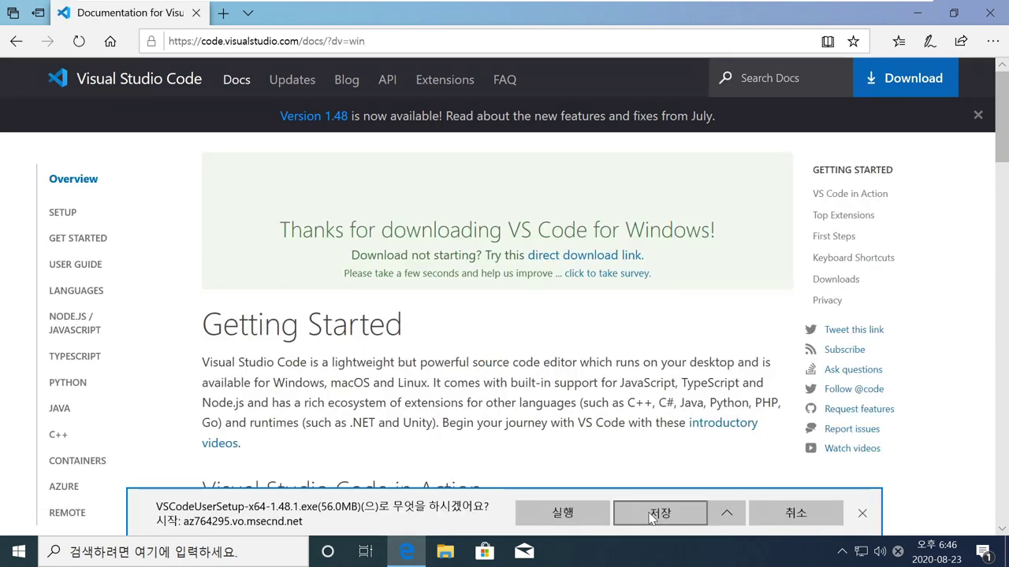
Save and run the VSCodeUserSetup-x64-1.48.1.exe installer, closing the browser window behind the setup wizard
click(641, 513)
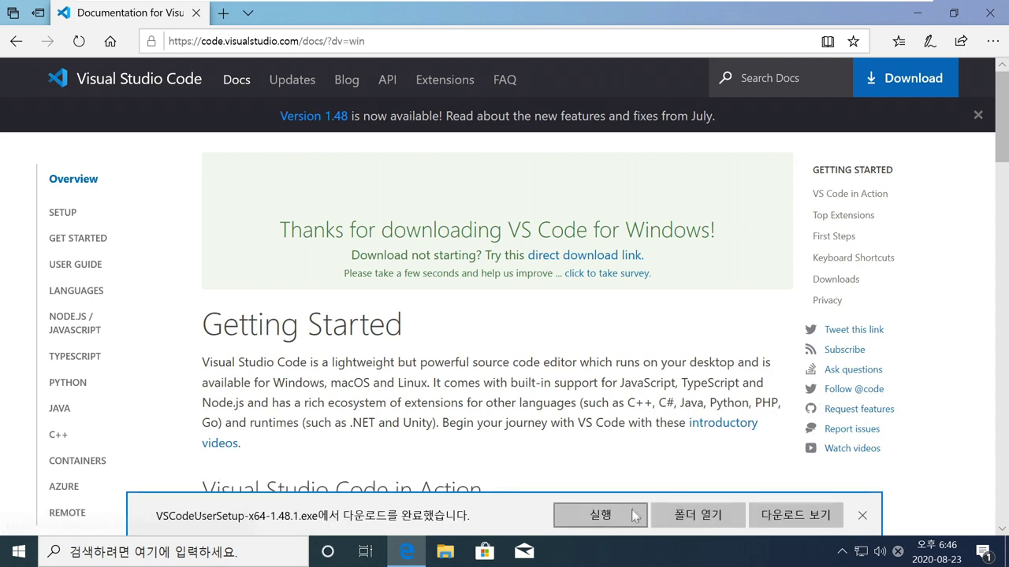
click(630, 519)
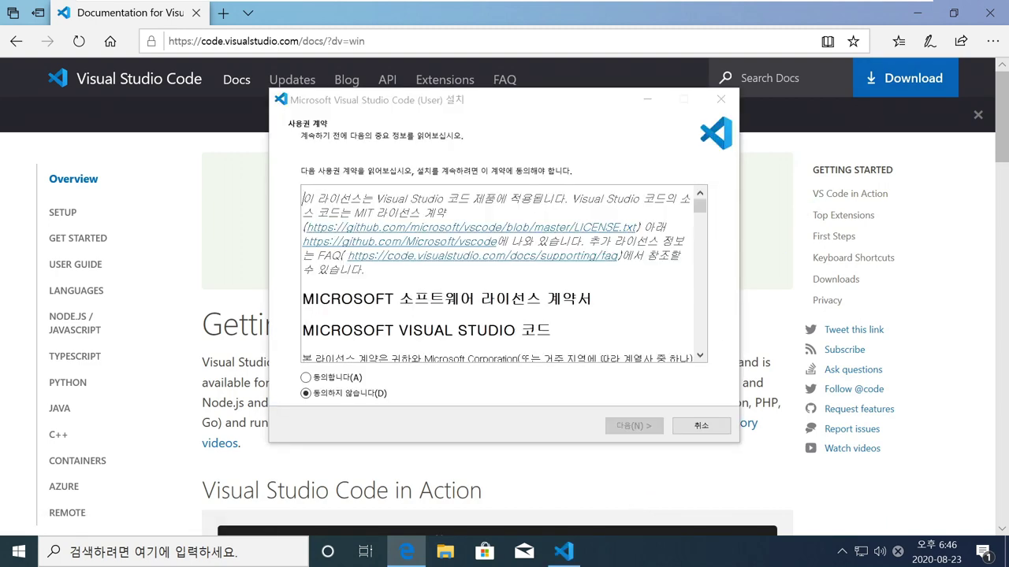
click(990, 12)
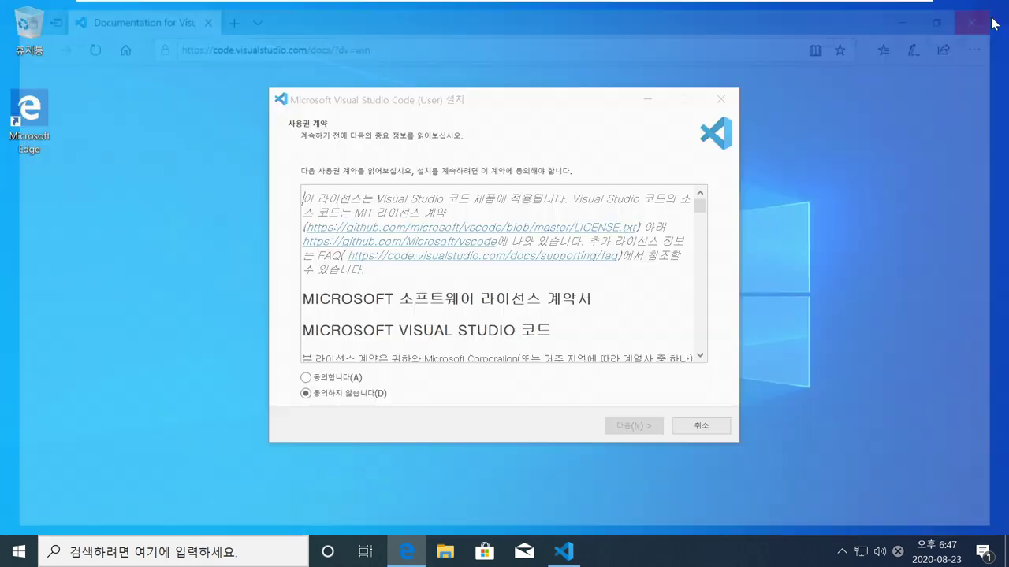
click(867, 281)
click(490, 106)
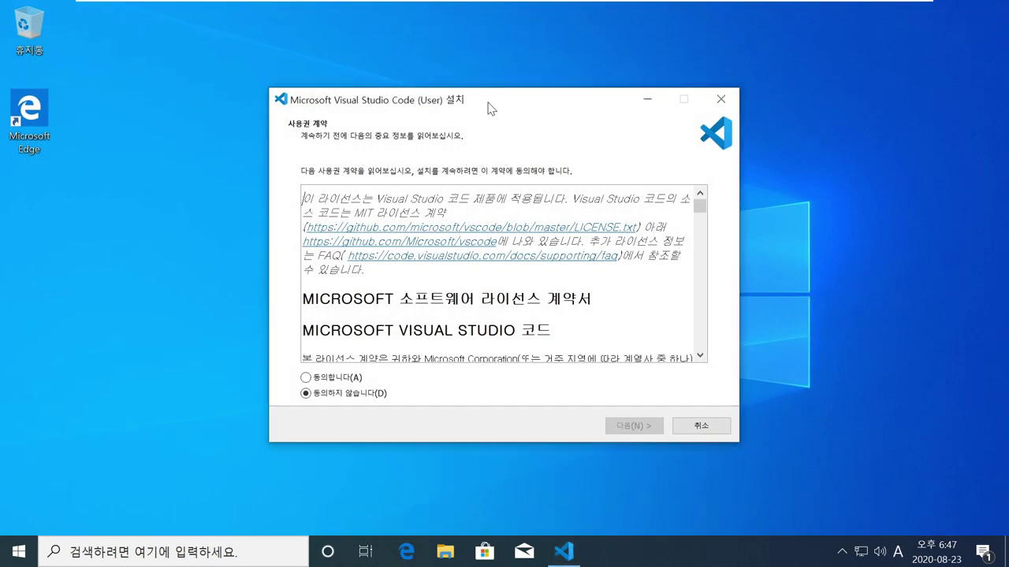
Accept the license agreement and keep the default install location and Start menu folder
click(330, 381)
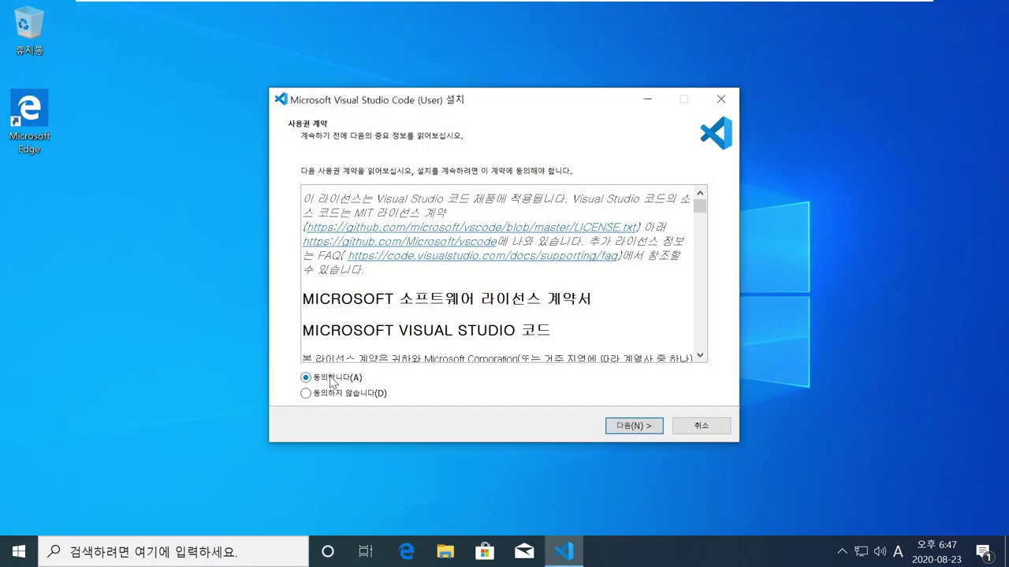
click(620, 425)
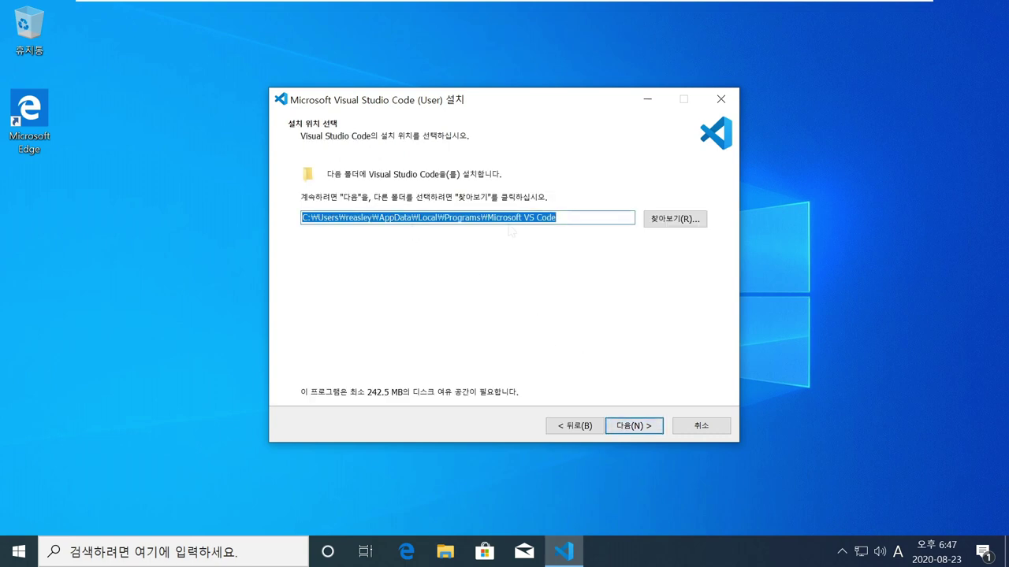
click(631, 427)
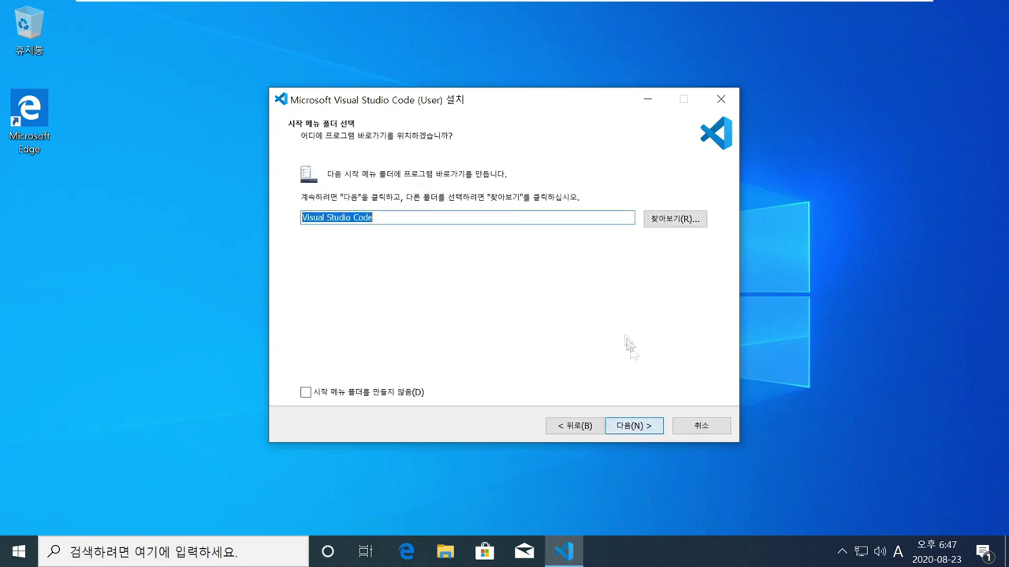
key(Return)
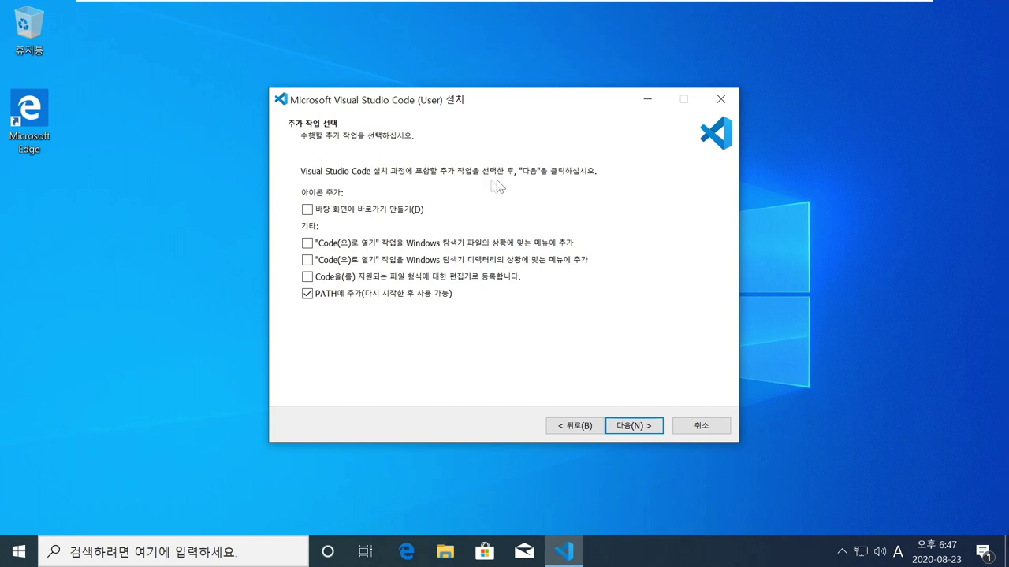
Enable the desktop shortcut, both "Open with Code" context menu entries and registration as editor for supported file types
click(372, 210)
click(376, 244)
click(374, 260)
click(373, 276)
click(617, 423)
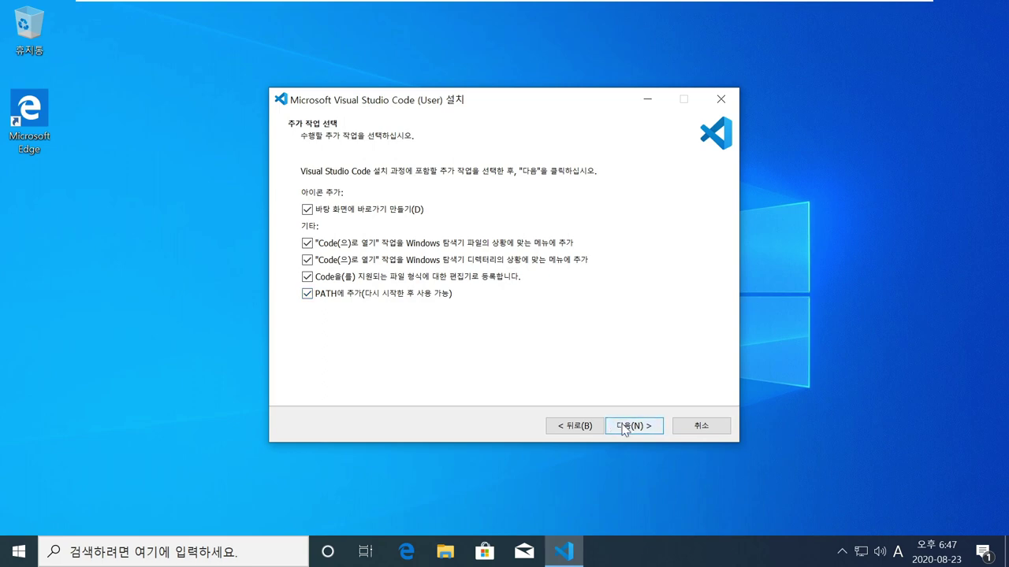
Install Visual Studio Code, finish setup with the program launching, and dismiss the usage data notification
click(620, 429)
click(619, 426)
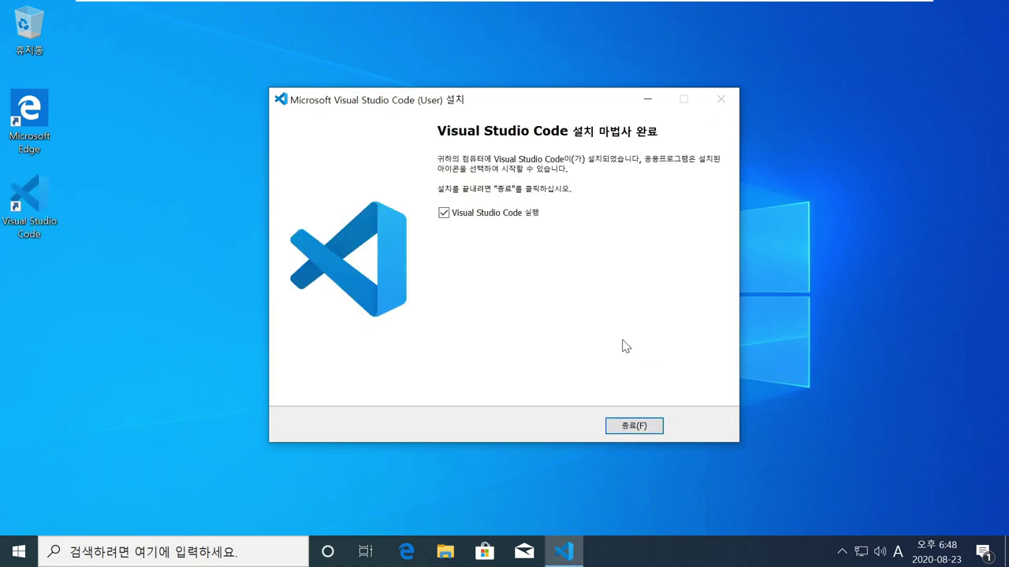
click(631, 430)
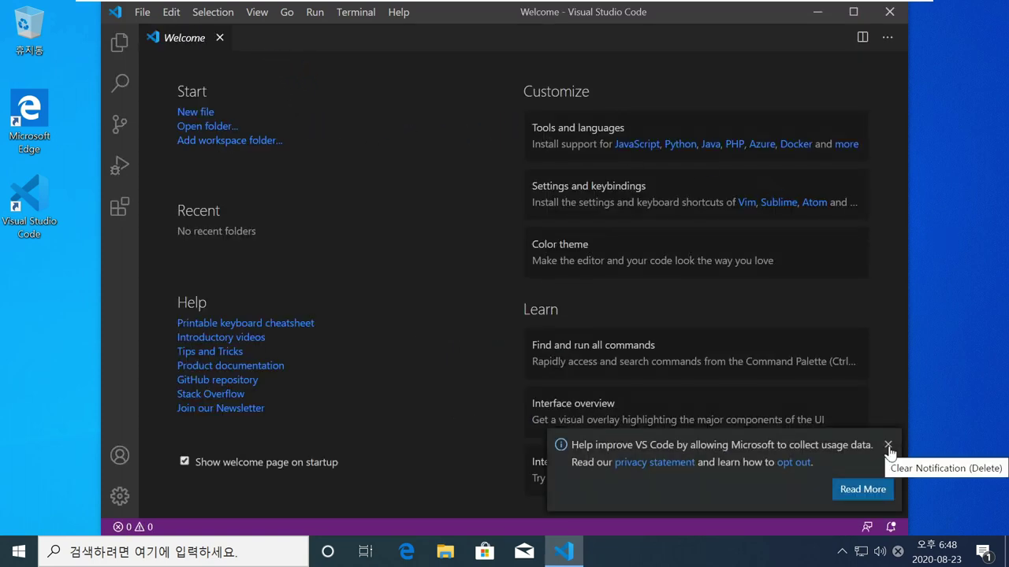
click(888, 446)
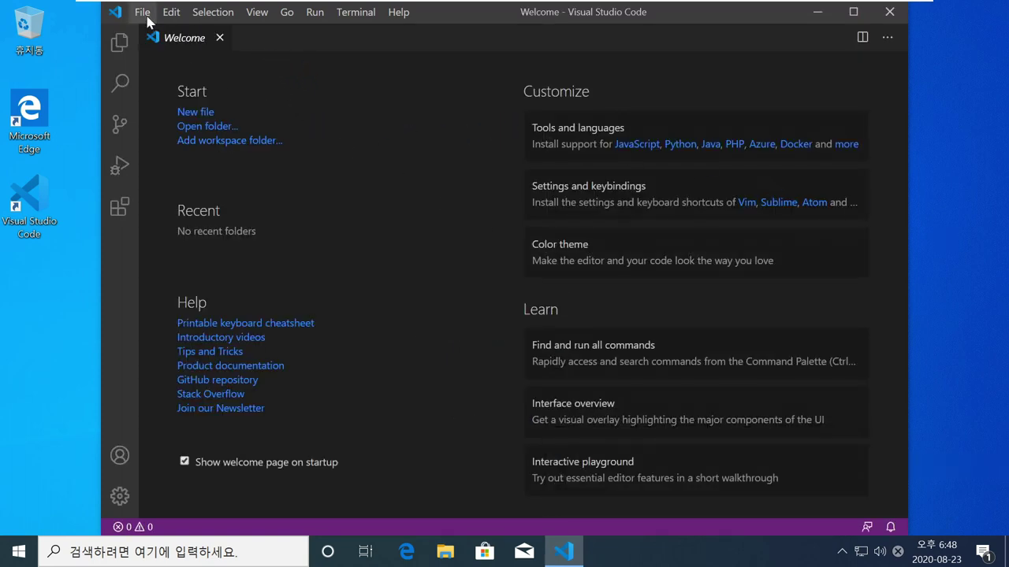
Start opening a folder and browse from drive C: through the user's home folder to the Desktop (바탕 화면)
click(145, 15)
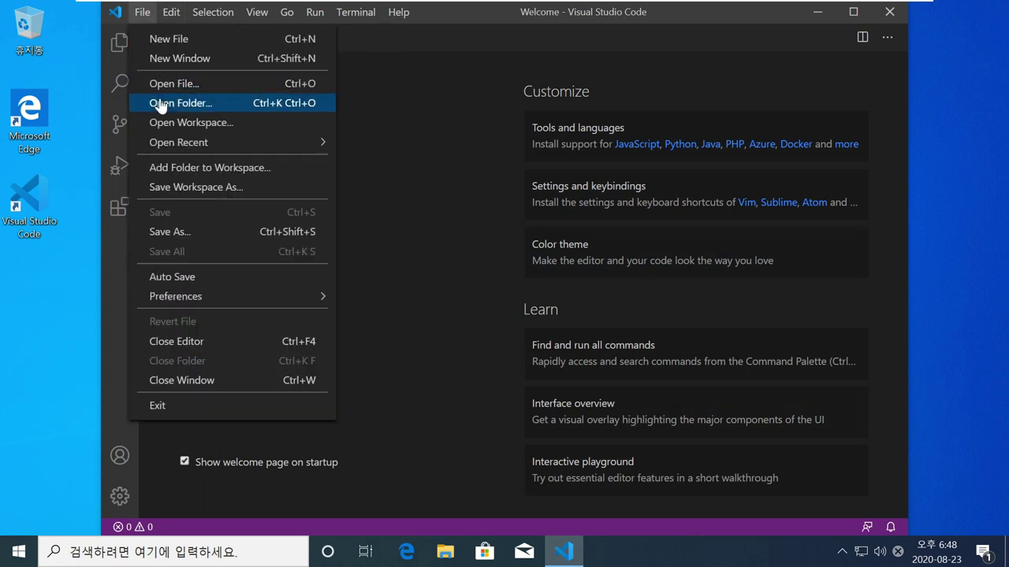
click(161, 103)
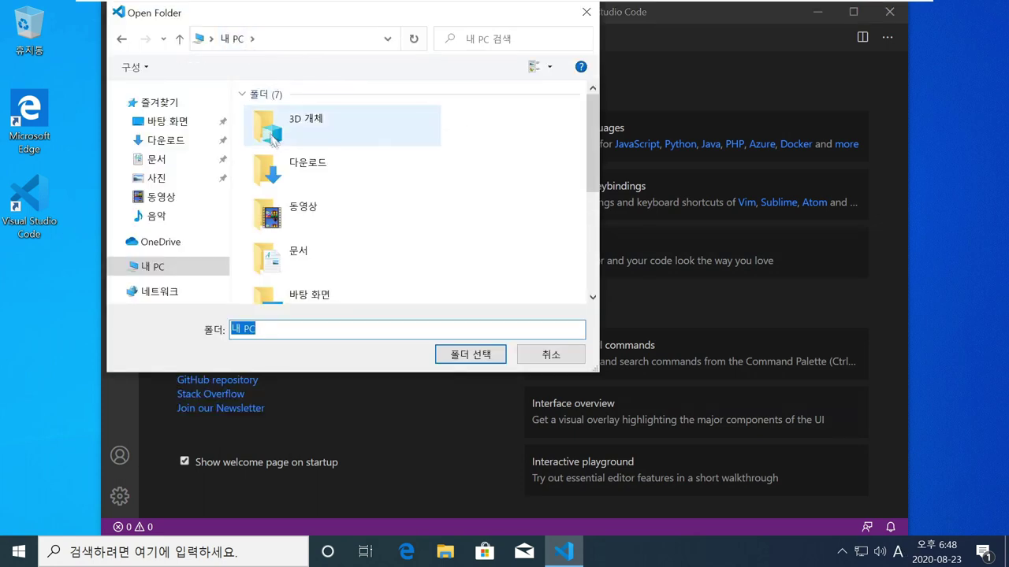
scroll(349, 234, down, 3)
click(349, 234)
double_click(349, 234)
click(293, 183)
double_click(293, 183)
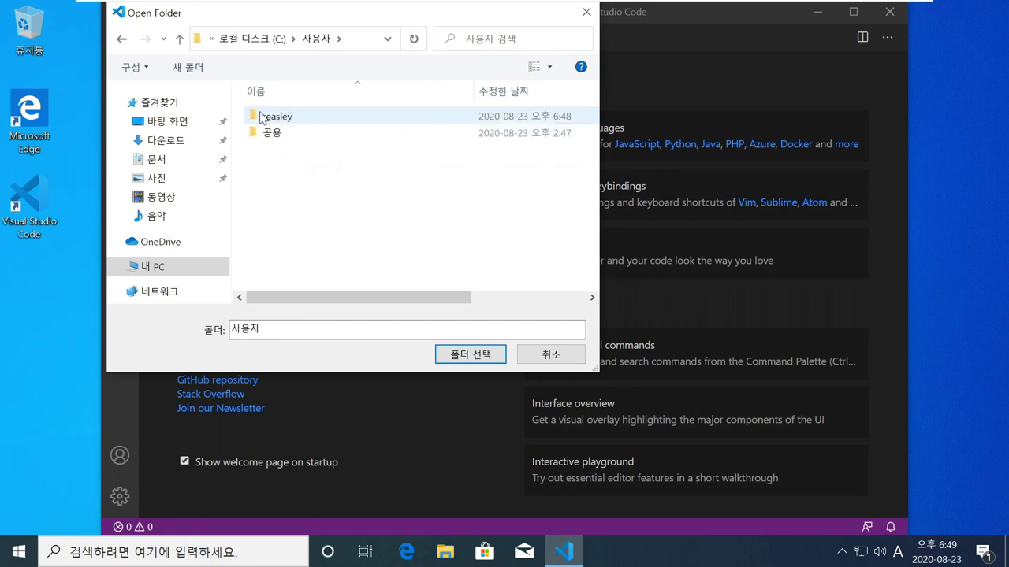
double_click(299, 118)
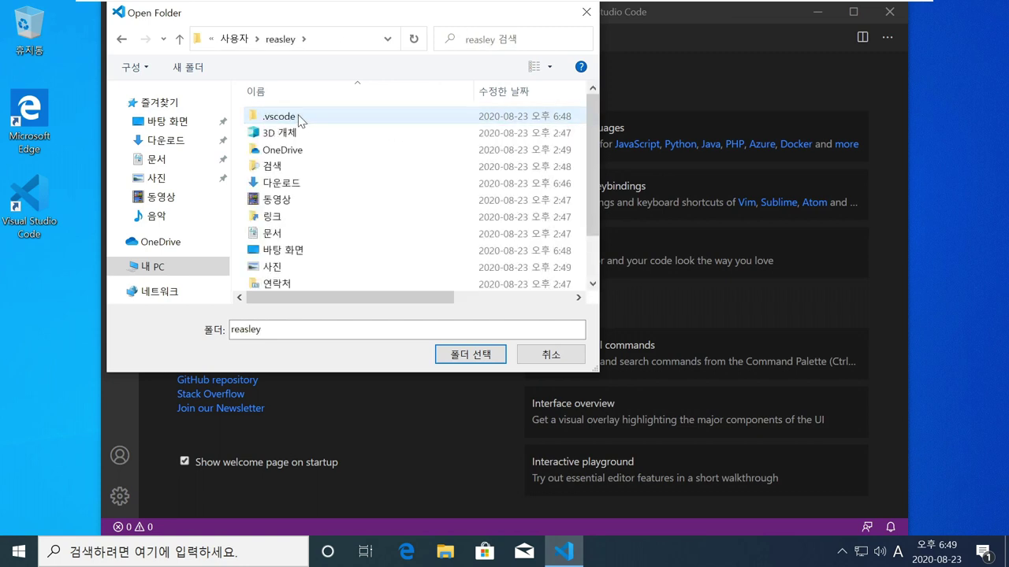
scroll(300, 153, down, 2)
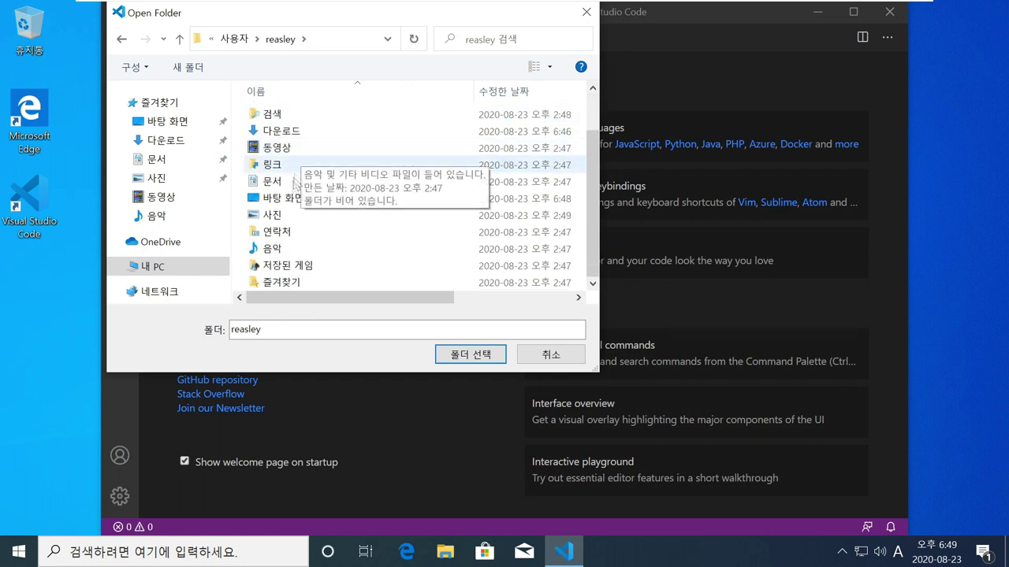
double_click(303, 197)
Create a folder named coding on the Desktop and go into it
right_click(312, 124)
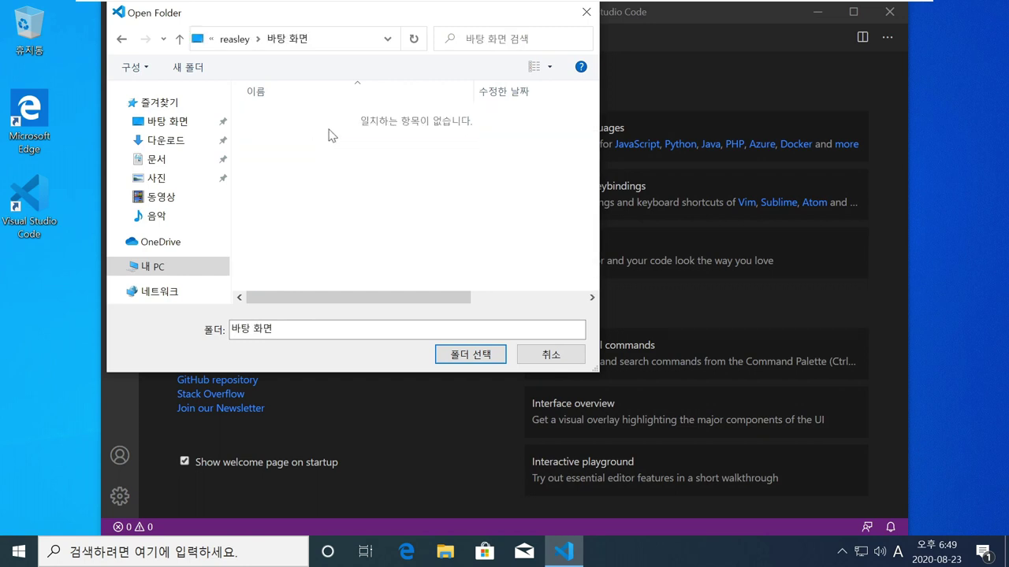
mouse_move(369, 295)
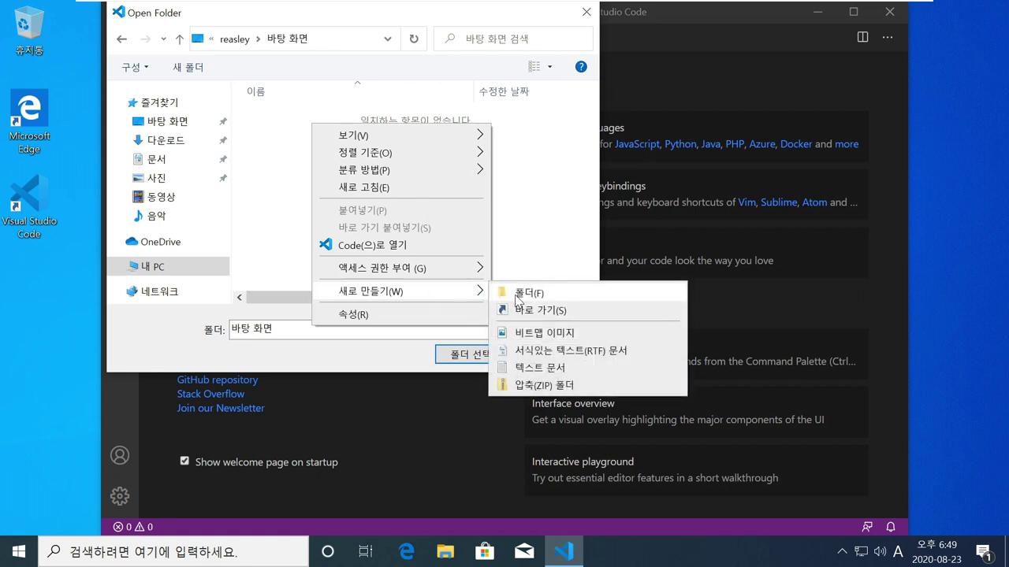
click(520, 293)
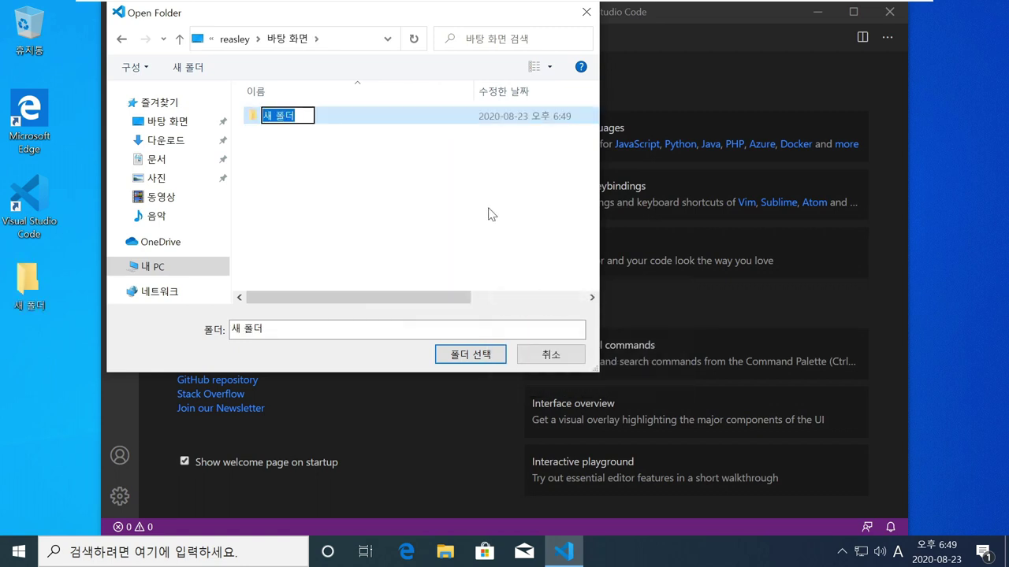
key(BackSpace)
key(Hangul)
text(coding)
key(Return)
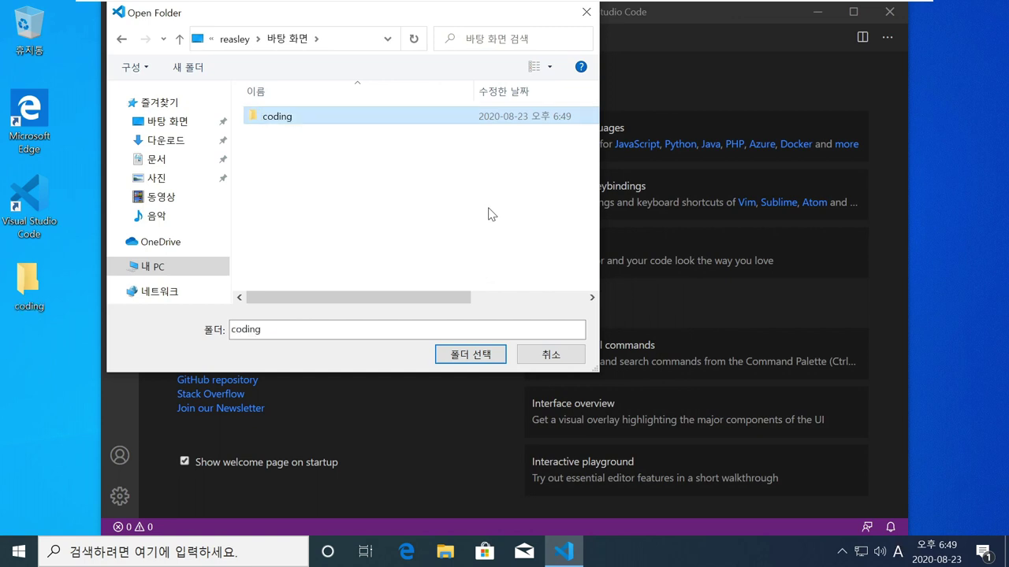
key(Return)
Create a folder named visual inside coding and go into it
right_click(373, 158)
mouse_move(504, 344)
click(592, 350)
text(visual)
key(Return)
key(Return)
Create a folder named DevWeb inside visual and go into it
right_click(361, 182)
mouse_move(504, 367)
click(588, 367)
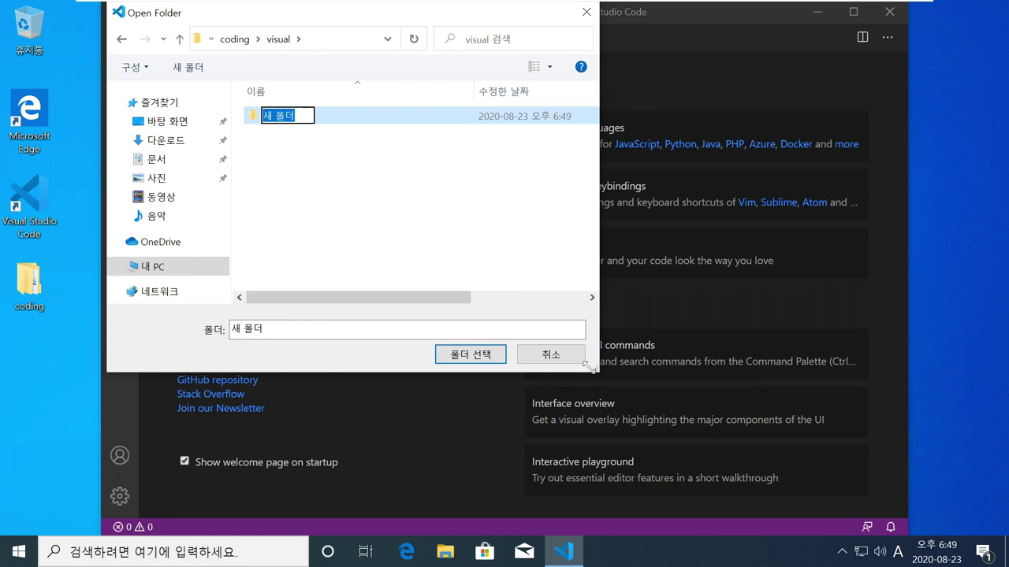
text(DevWeb)
key(Return)
key(Return)
Create a folder named test inside DevWeb
right_click(399, 203)
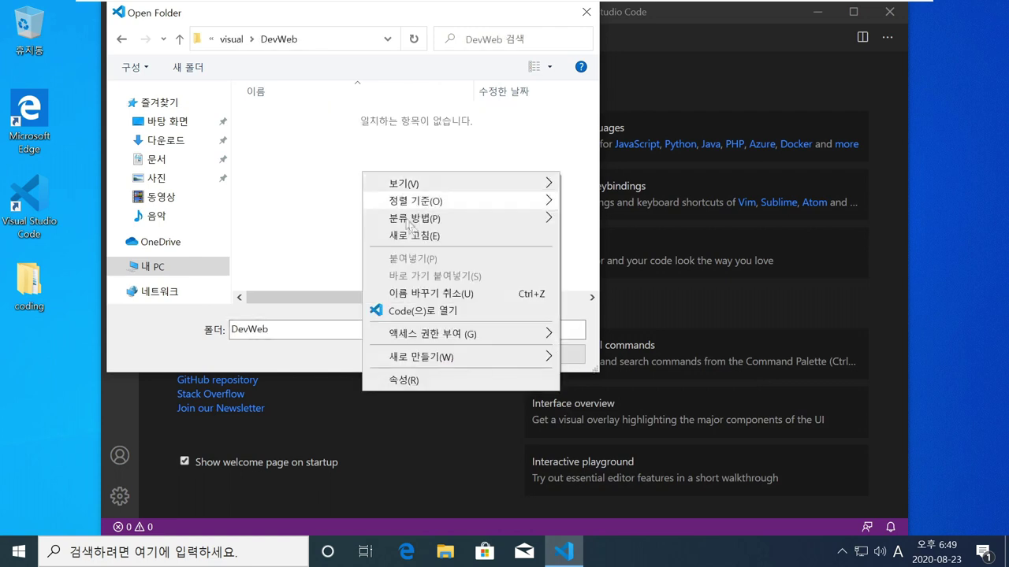
mouse_move(493, 356)
click(579, 360)
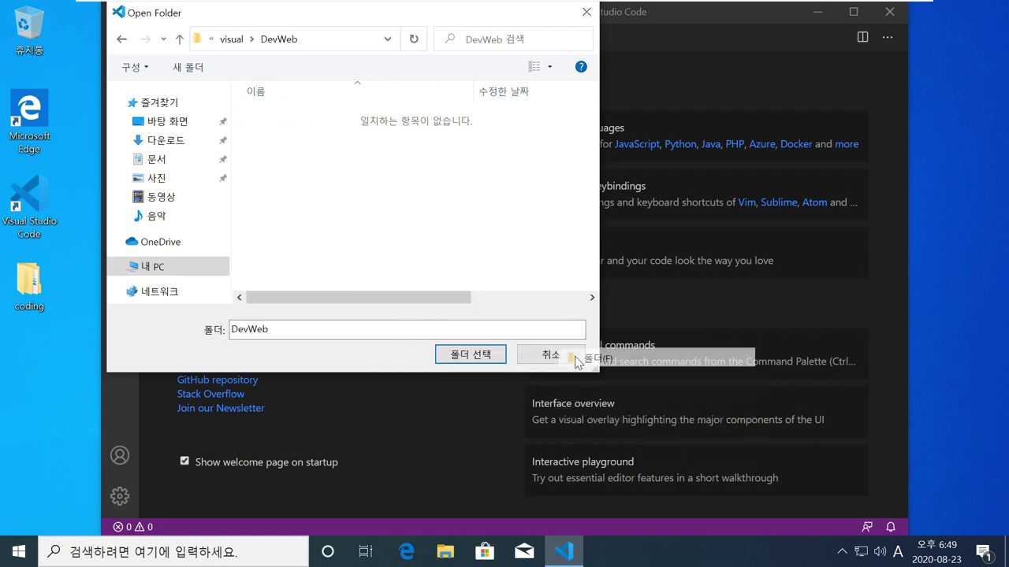
text(test)
key(Return)
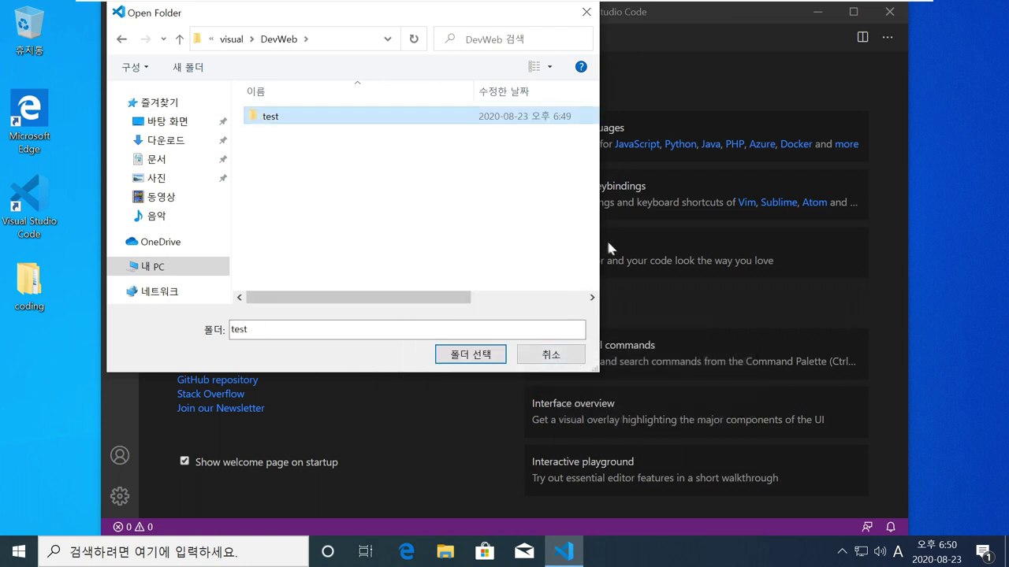
Widen the folder dialog, walk the path from the Desktop through coding, visual and DevWeb, and open test as the project folder
drag(599, 241, 760, 241)
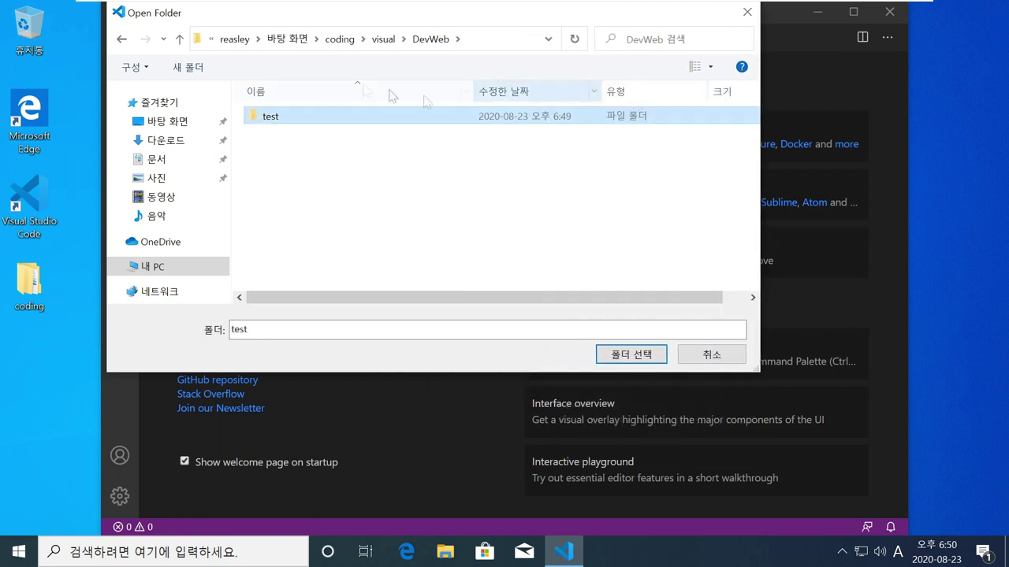
click(287, 39)
double_click(276, 116)
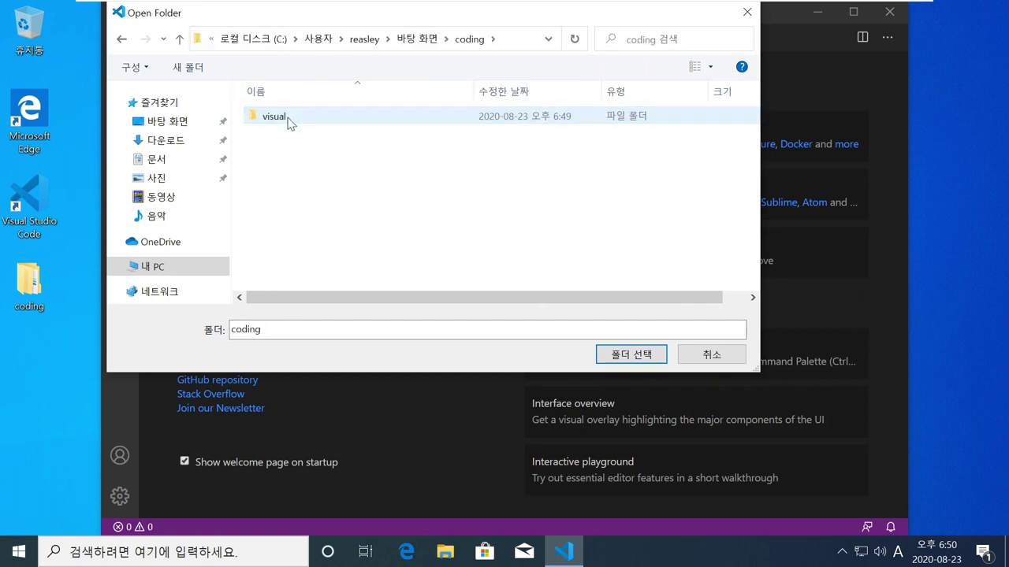
double_click(283, 118)
double_click(292, 118)
double_click(291, 118)
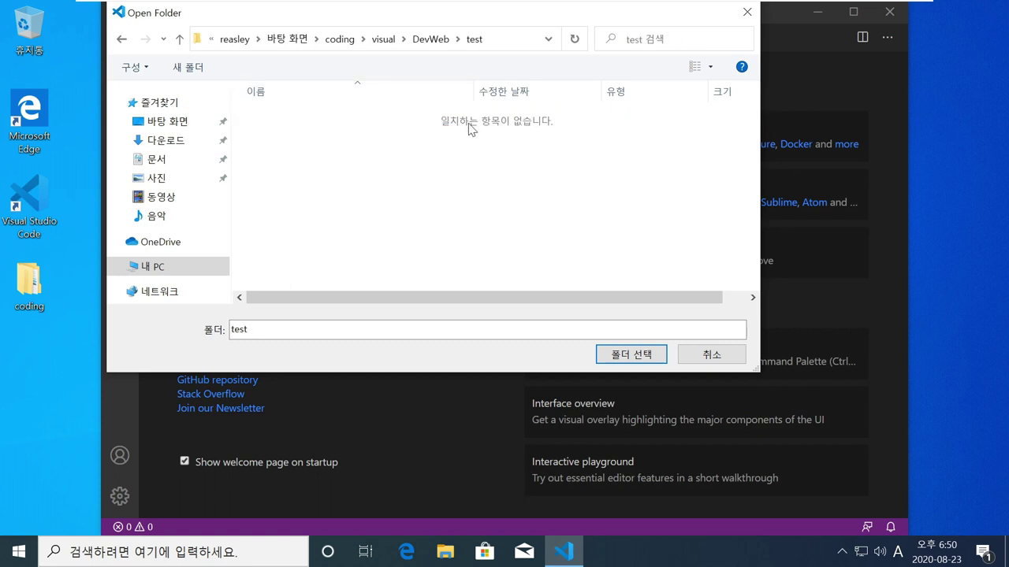
click(632, 357)
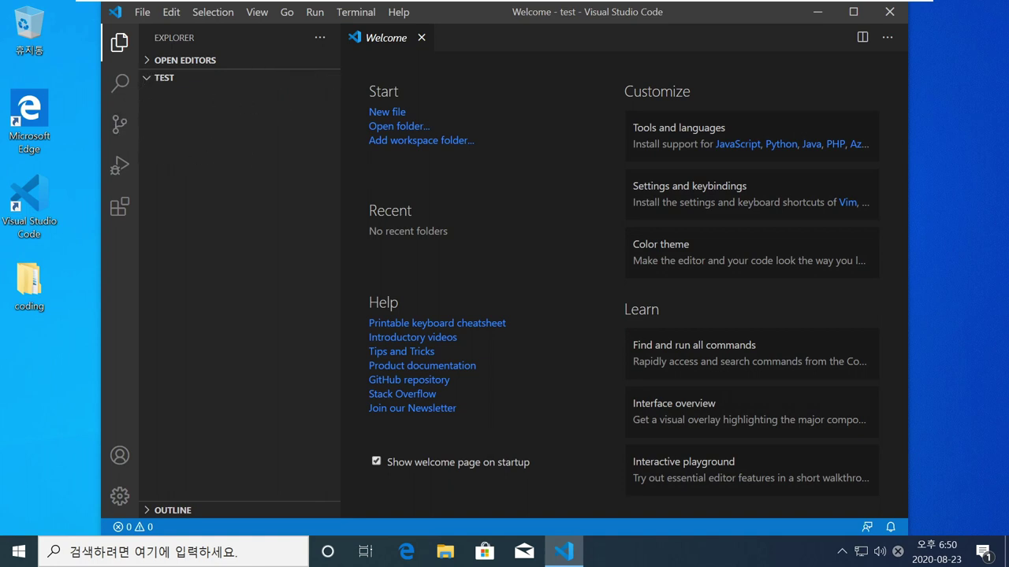
Maximize the editor window and create a new file named test.py in the test folder
key(super+Up)
click(161, 79)
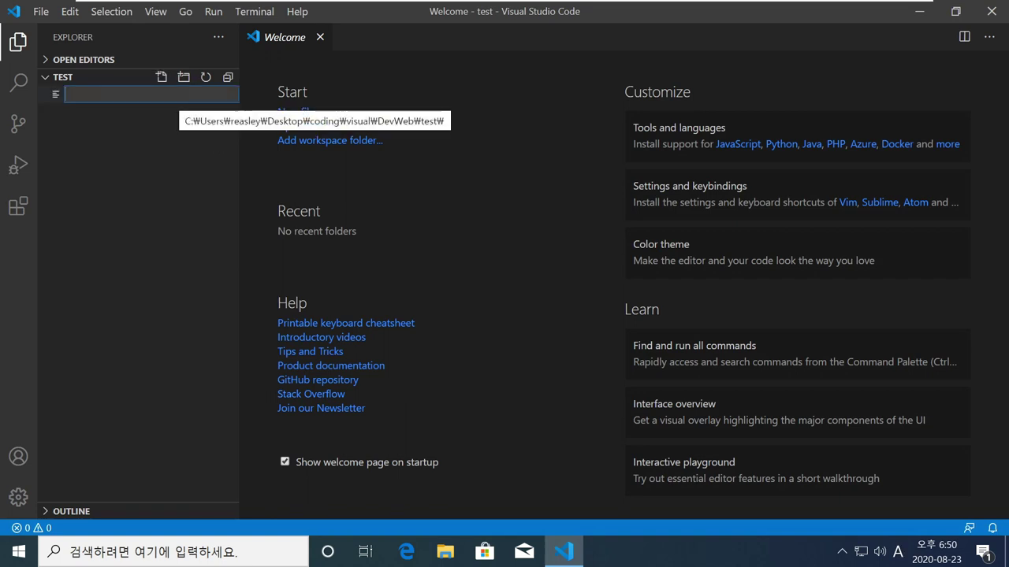
text(test.py)
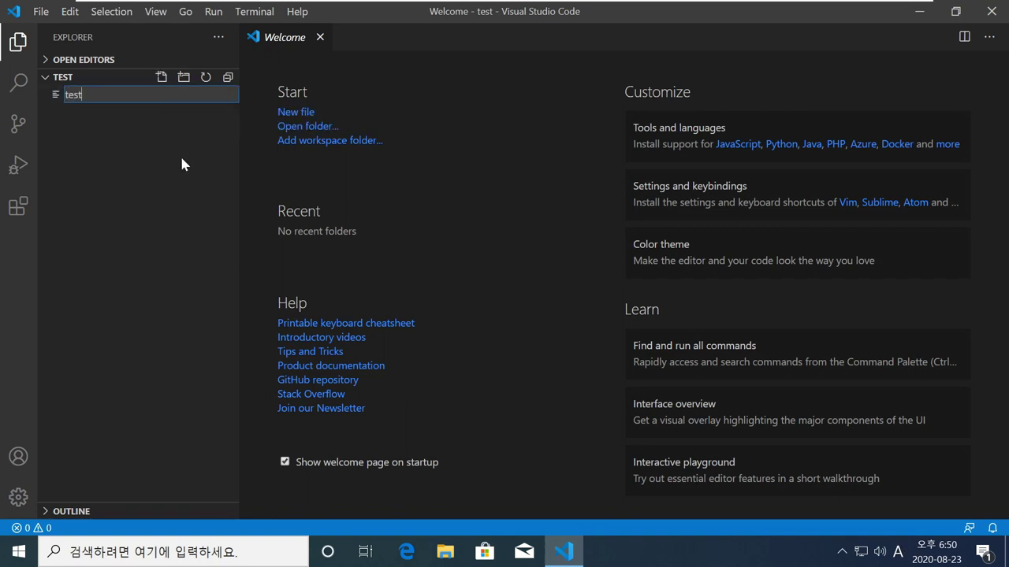
key(Return)
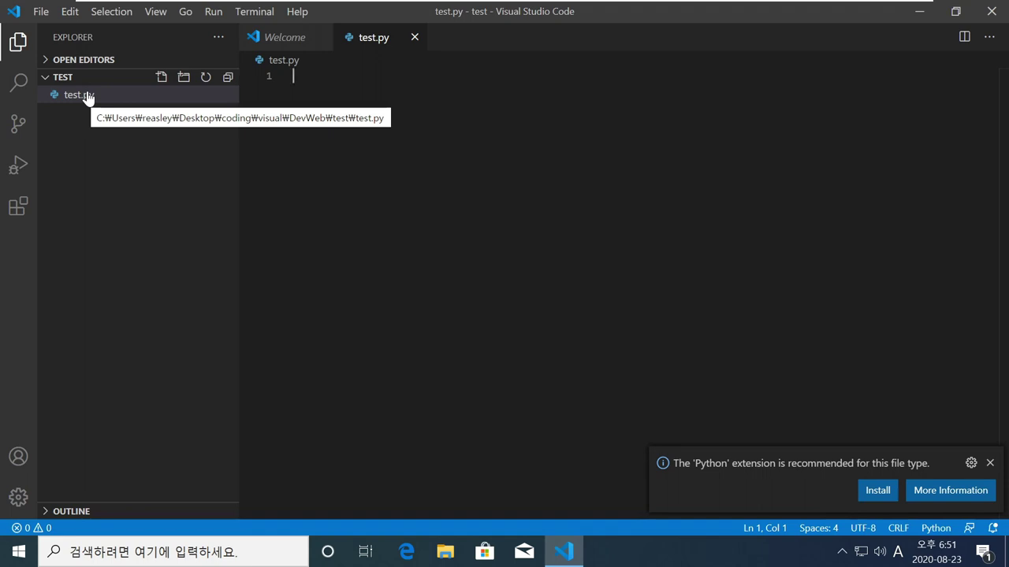
Open a new integrated terminal and dismiss the Python extension recommendation
click(254, 11)
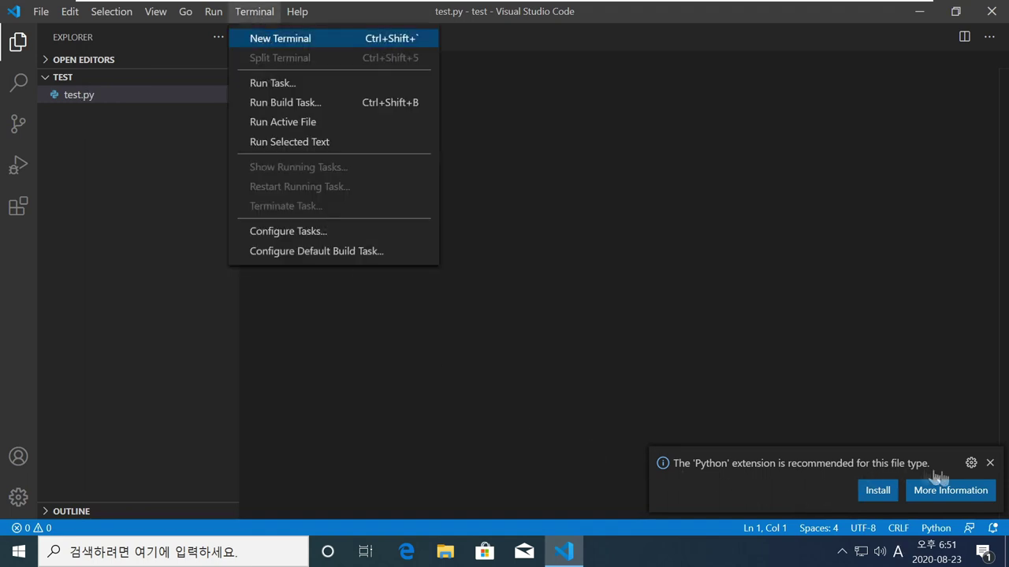
key(Return)
click(990, 462)
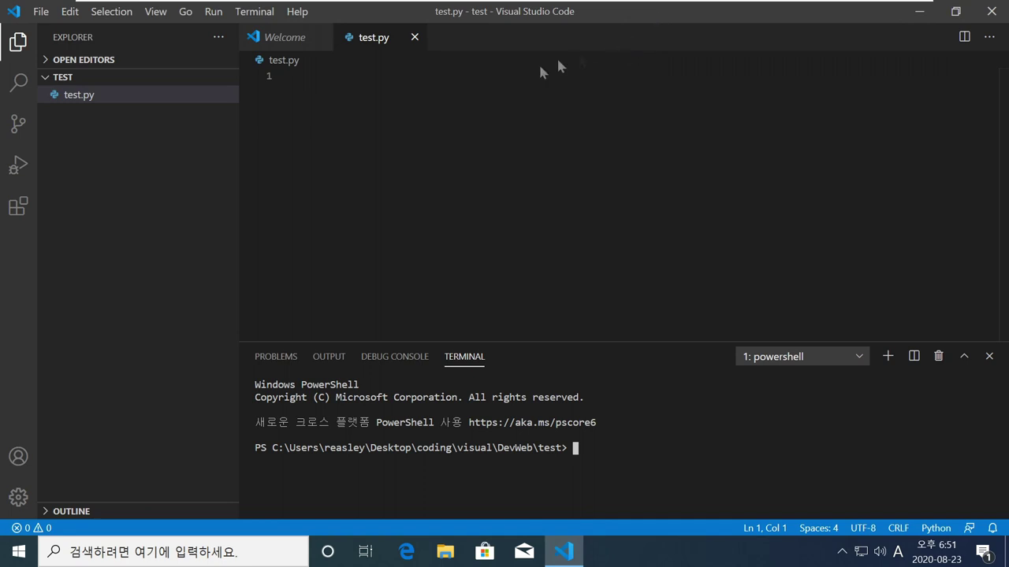
Search the extension marketplace for python and install Microsoft's Python extension
click(30, 207)
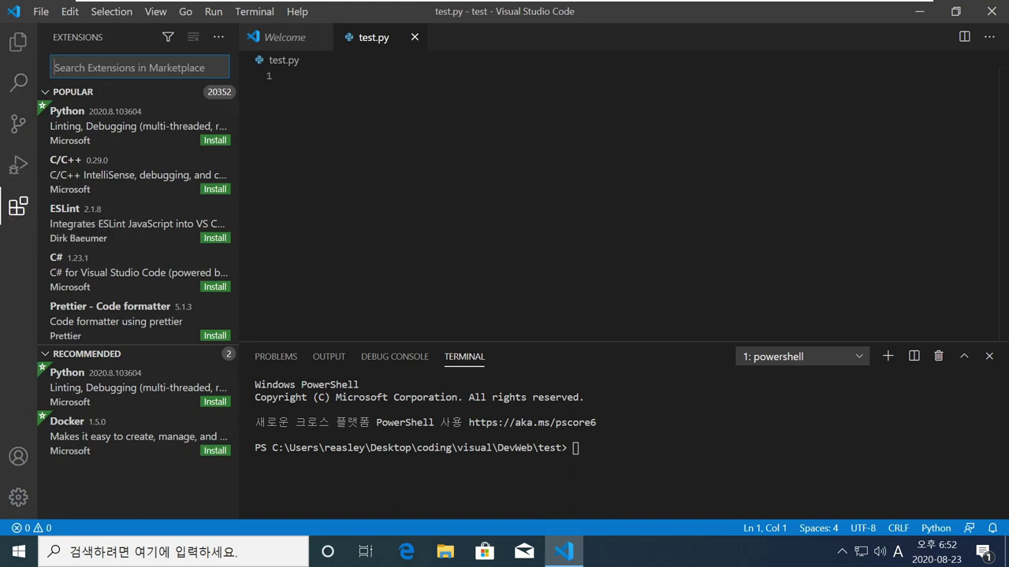
text(pyth)
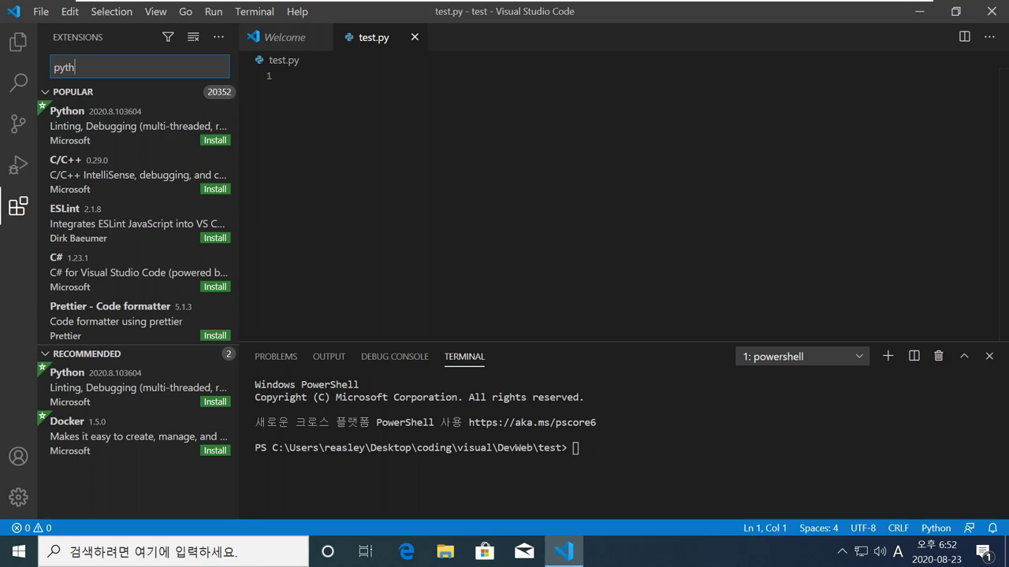
text(on)
click(118, 103)
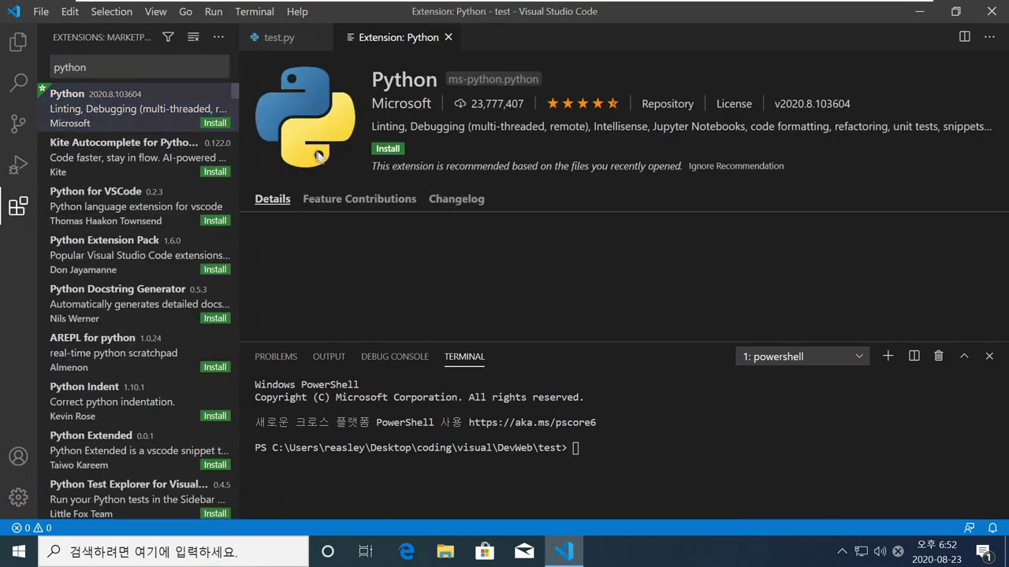
click(378, 150)
Search the marketplace for "python for vscode" and install the Python for VSCode extension
key(ctrl+shift+x)
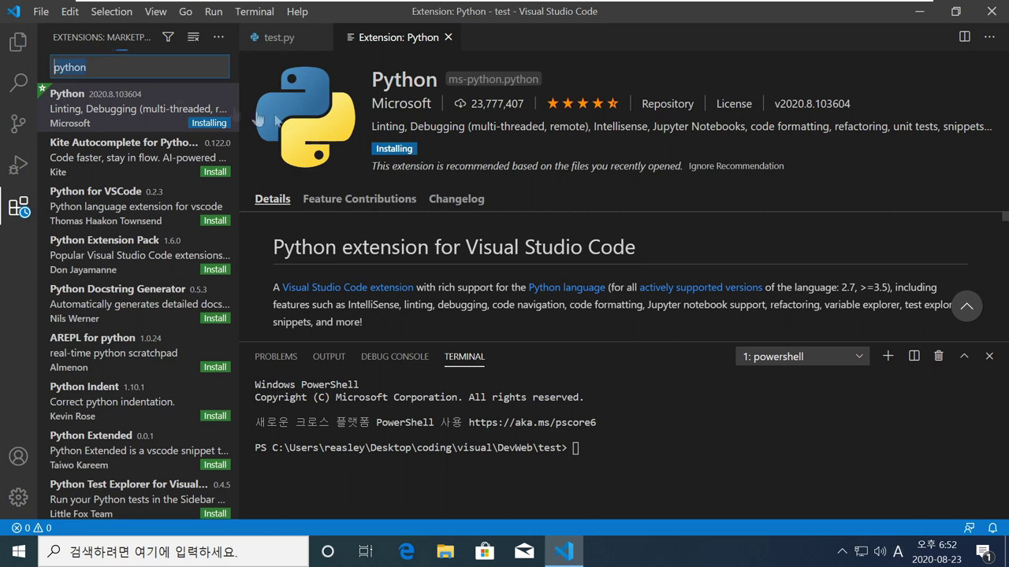
text(python for vscode)
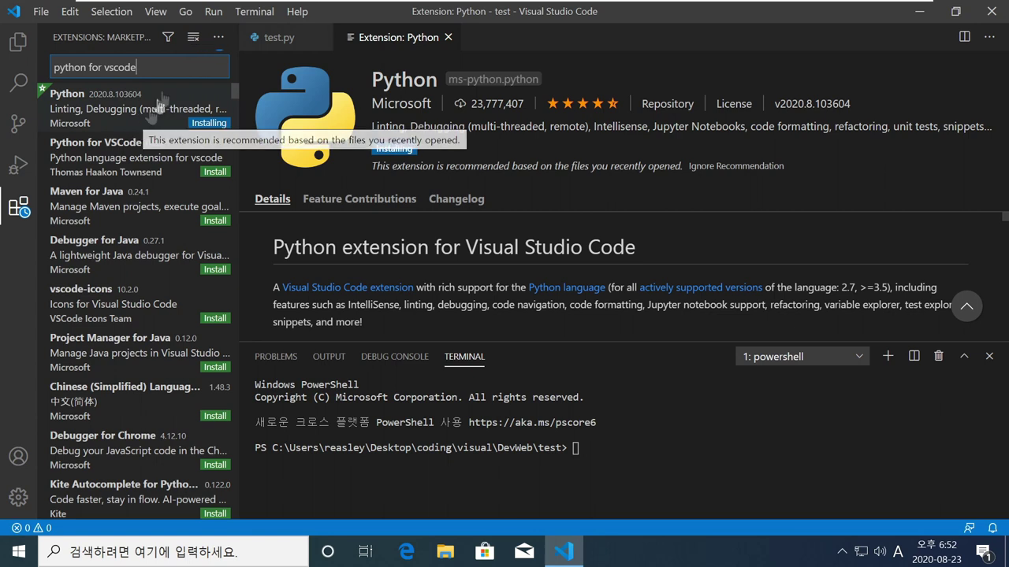
click(132, 151)
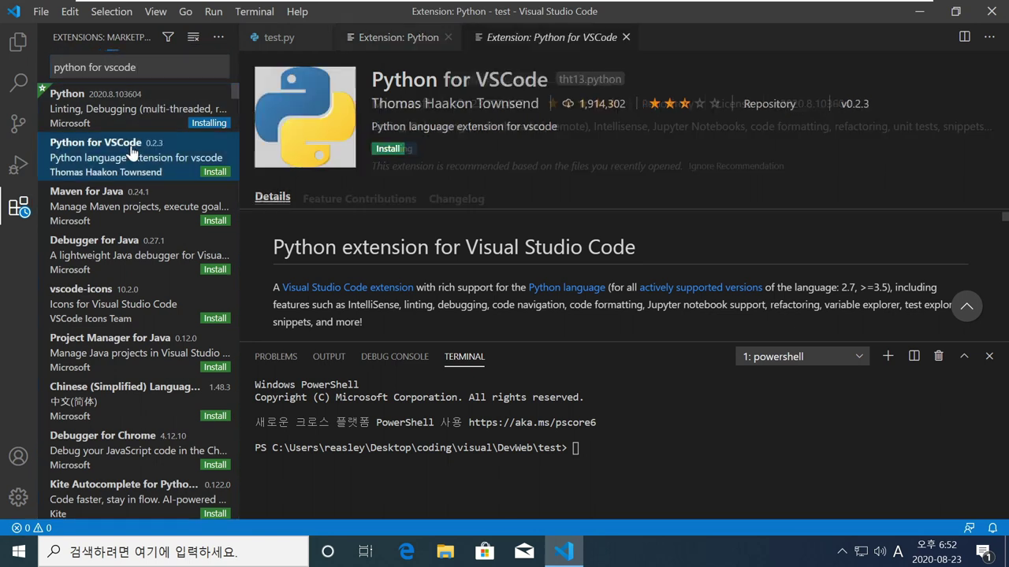
click(394, 151)
Replace the extension search text with "live se"
click(66, 67)
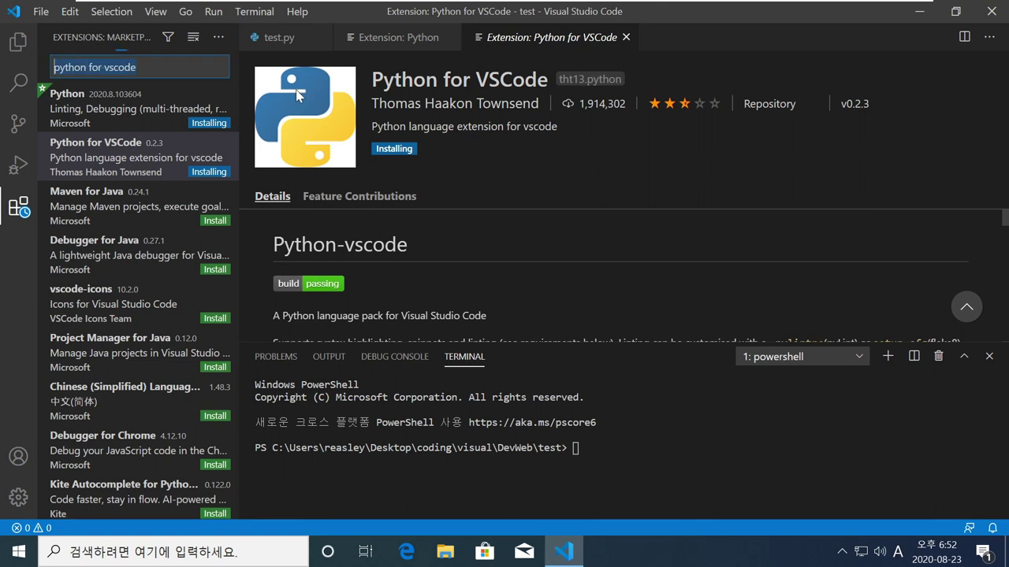
key(ctrl+a)
key(BackSpace)
text(live se)
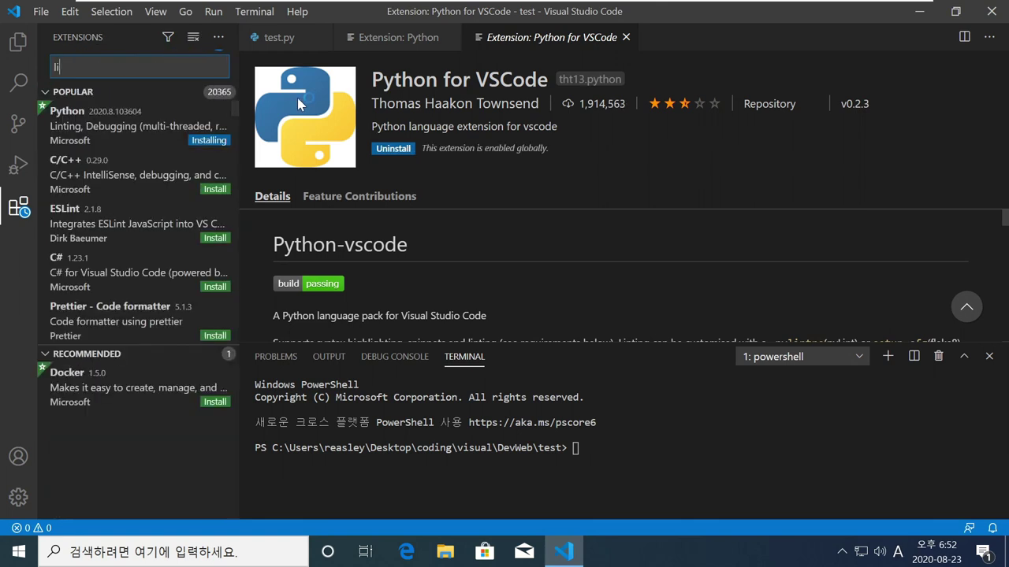